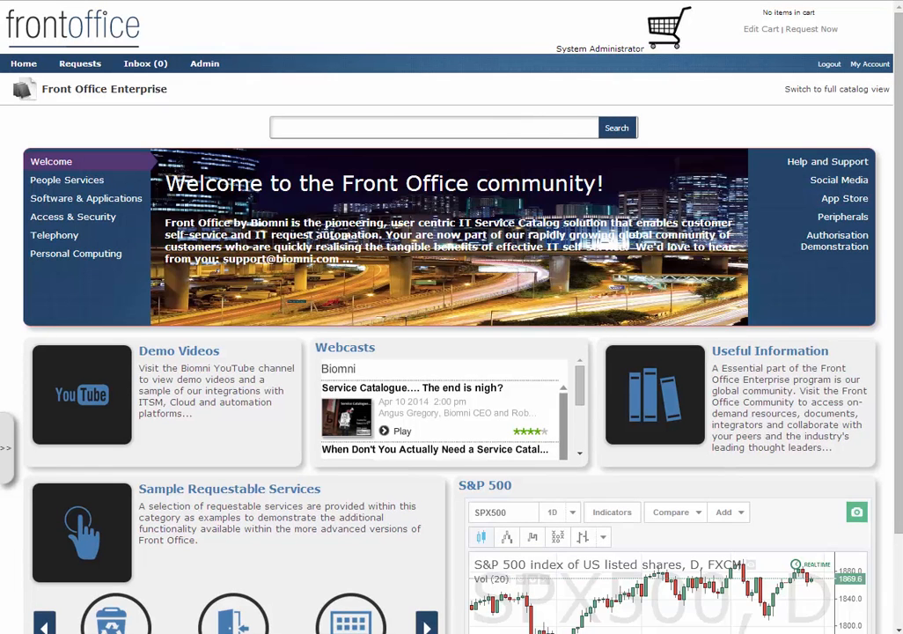
Open the role settings of the "Request for Authorisation" request type in the administration area
left_click(206, 64)
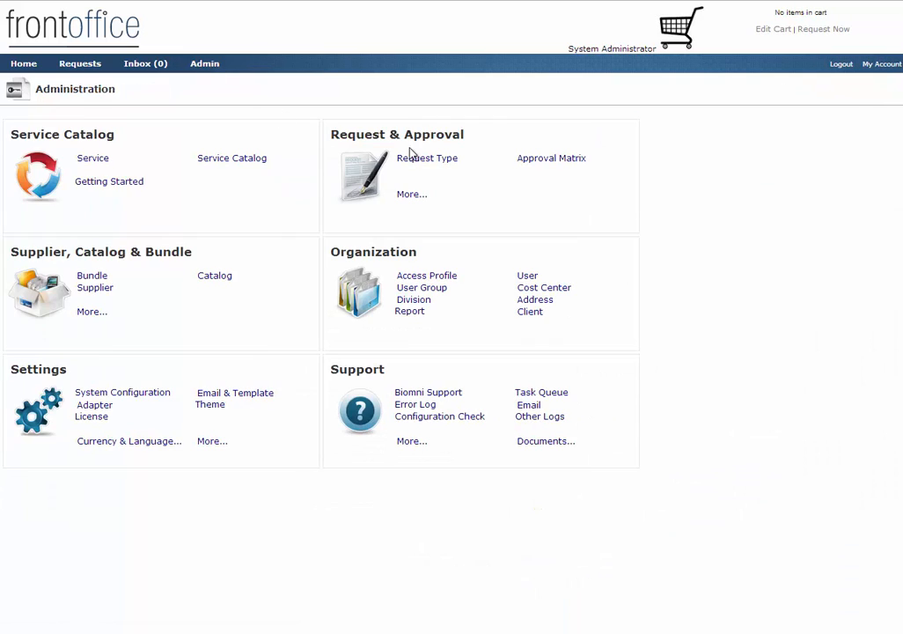
left_click(425, 159)
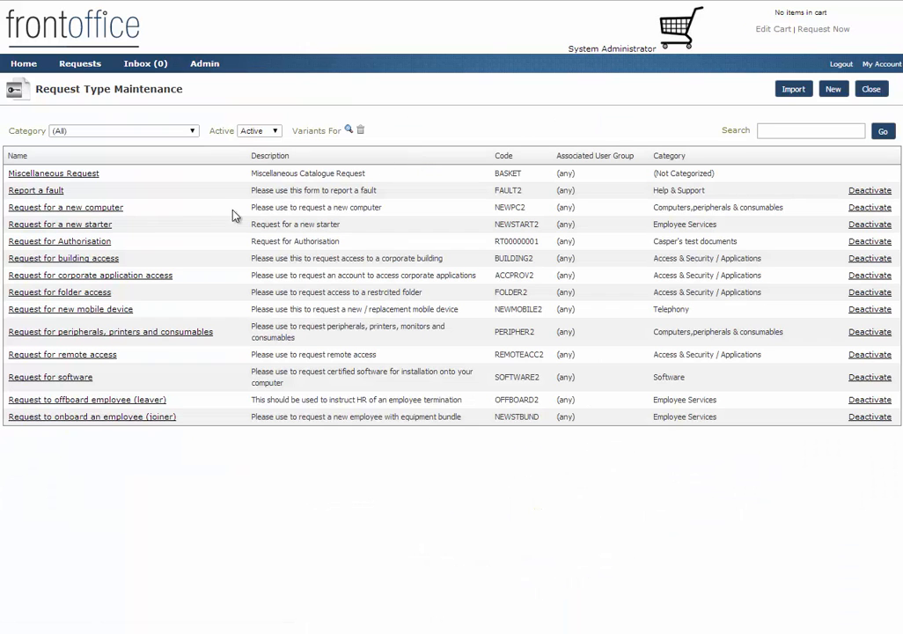
left_click(82, 246)
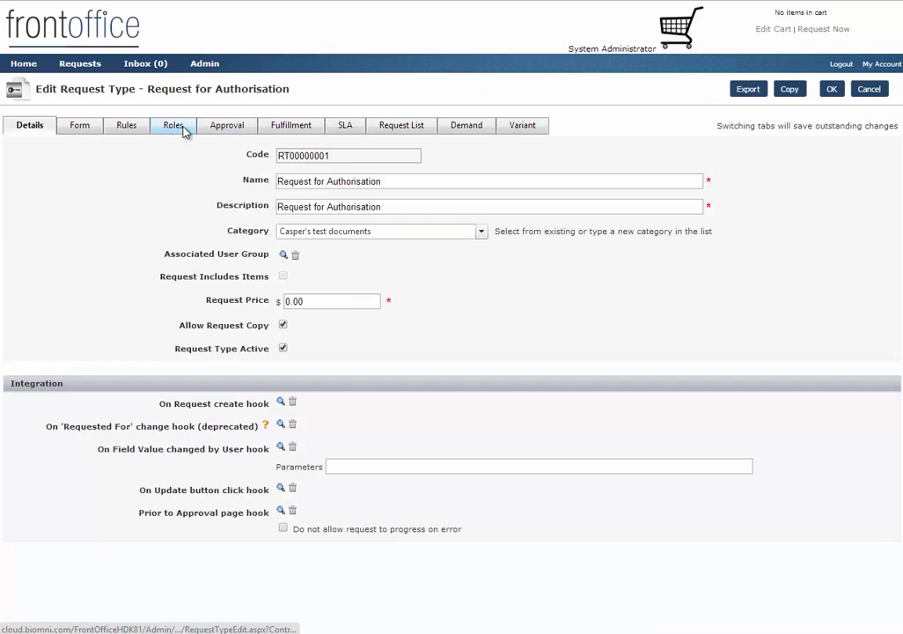
left_click(179, 128)
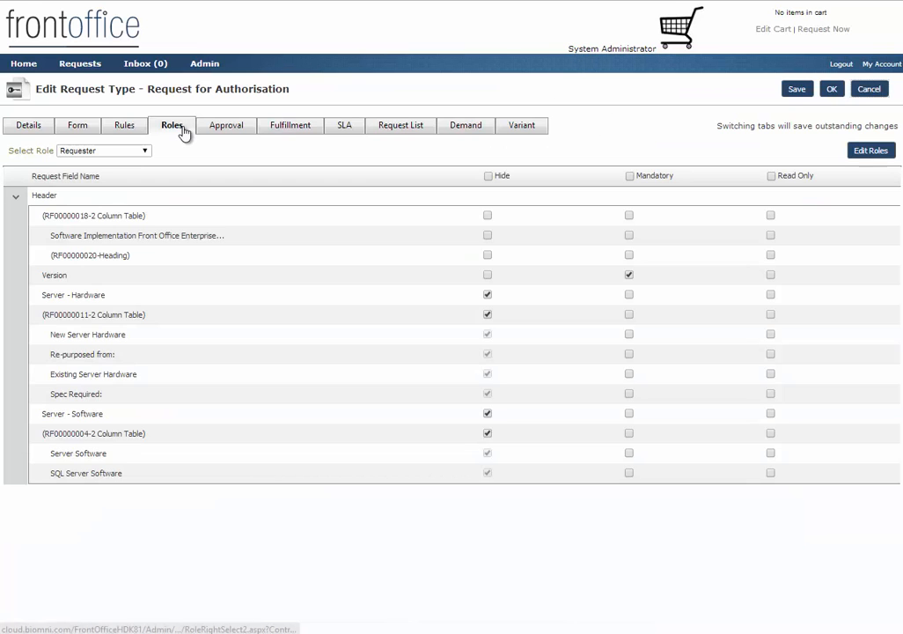
Review the field permissions for the Financial Approver, Fulfillment and Management Approval roles, ending on Financial Approver
left_click(146, 151)
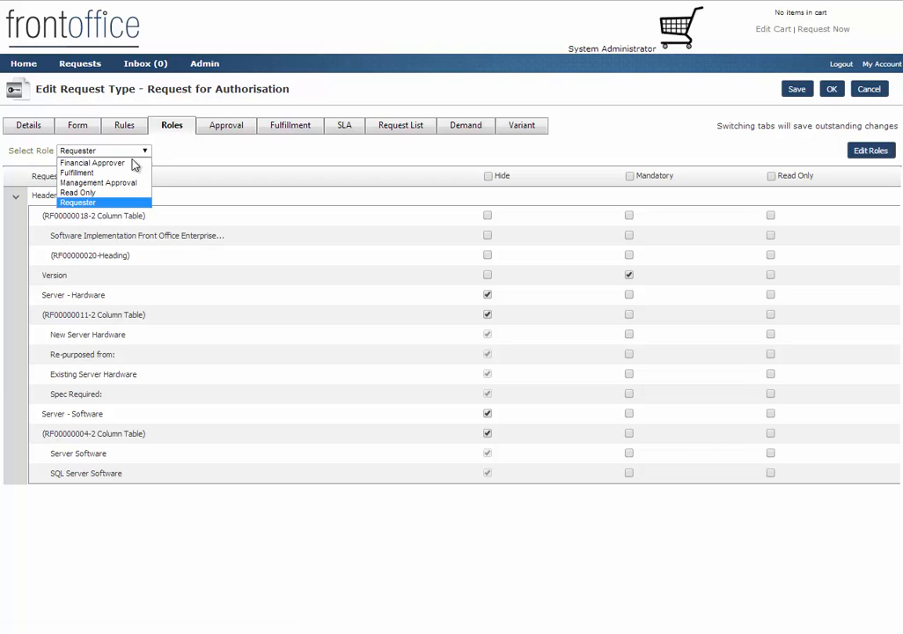
left_click(133, 164)
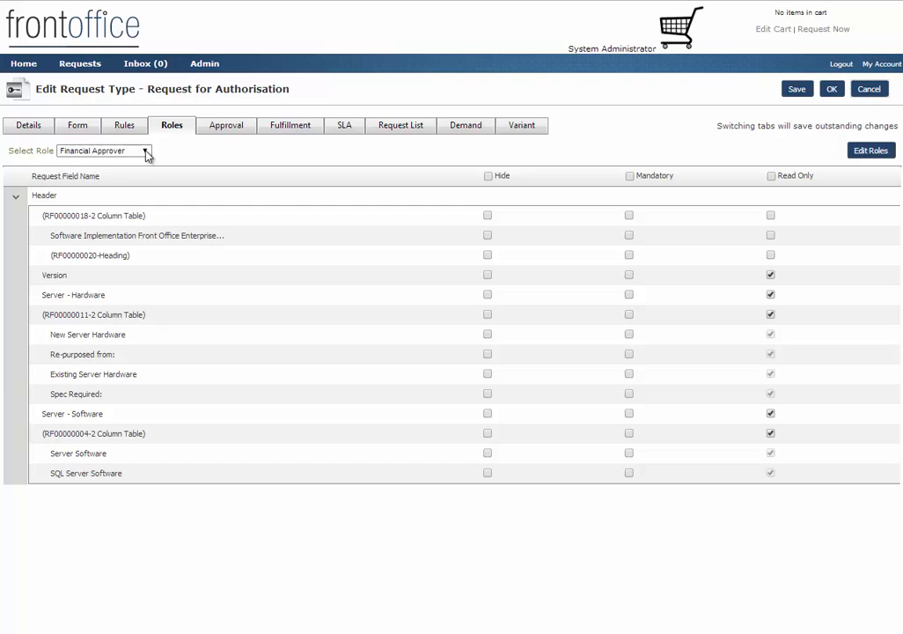
left_click(147, 151)
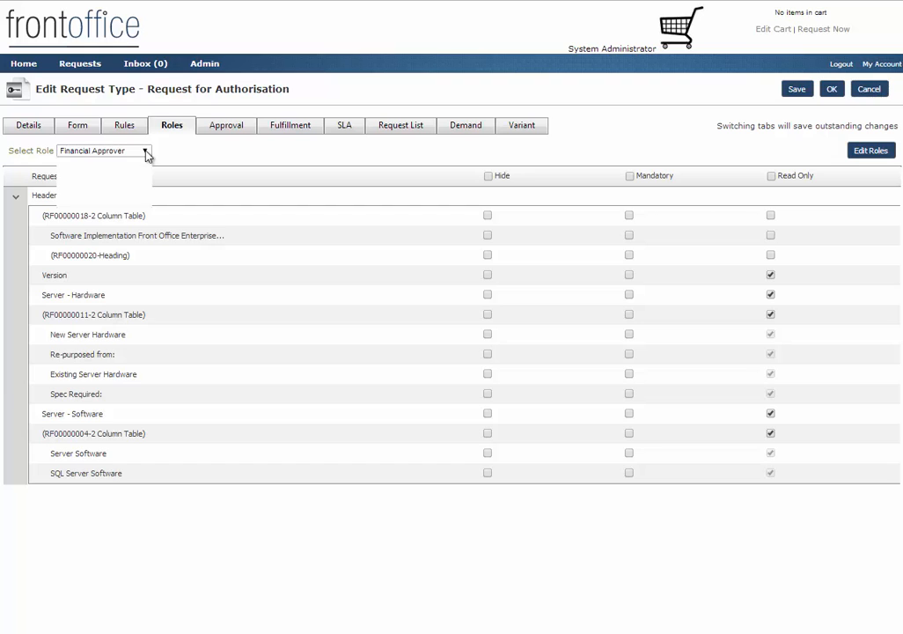
left_click(111, 173)
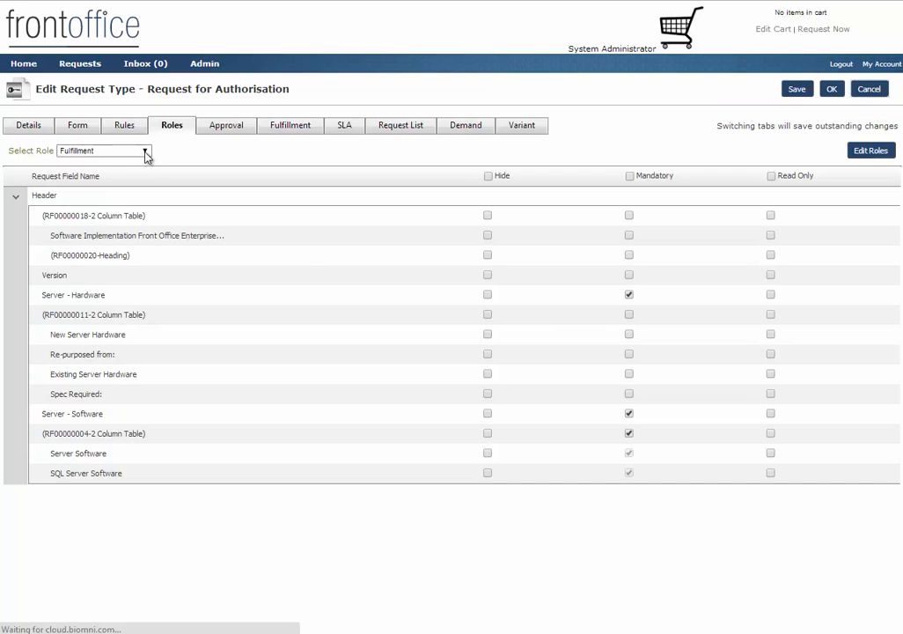
left_click(146, 151)
left_click(110, 183)
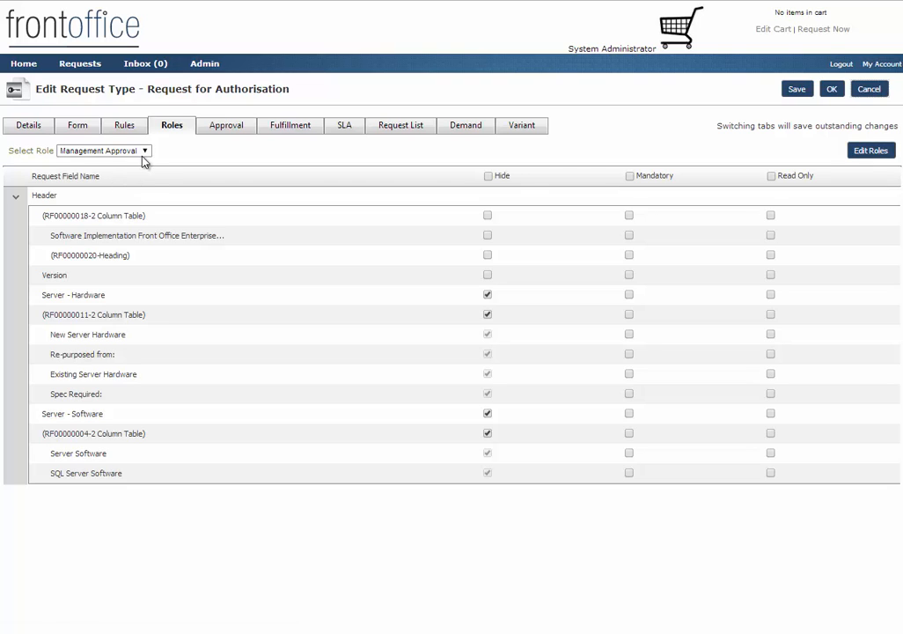
left_click(145, 150)
left_click(130, 166)
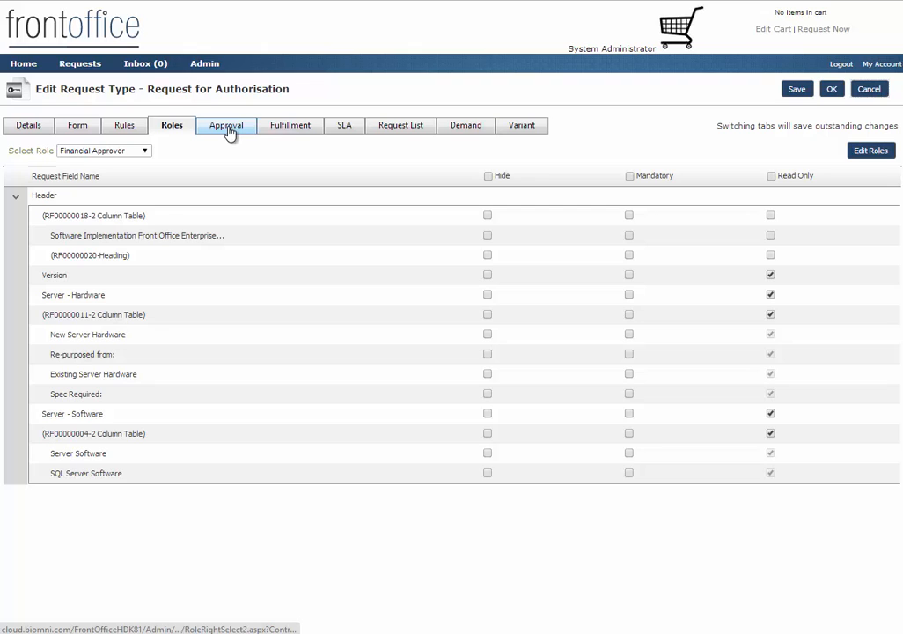
Open the Management Approval row in the request type's approval matrix and examine the available stage types
left_click(228, 130)
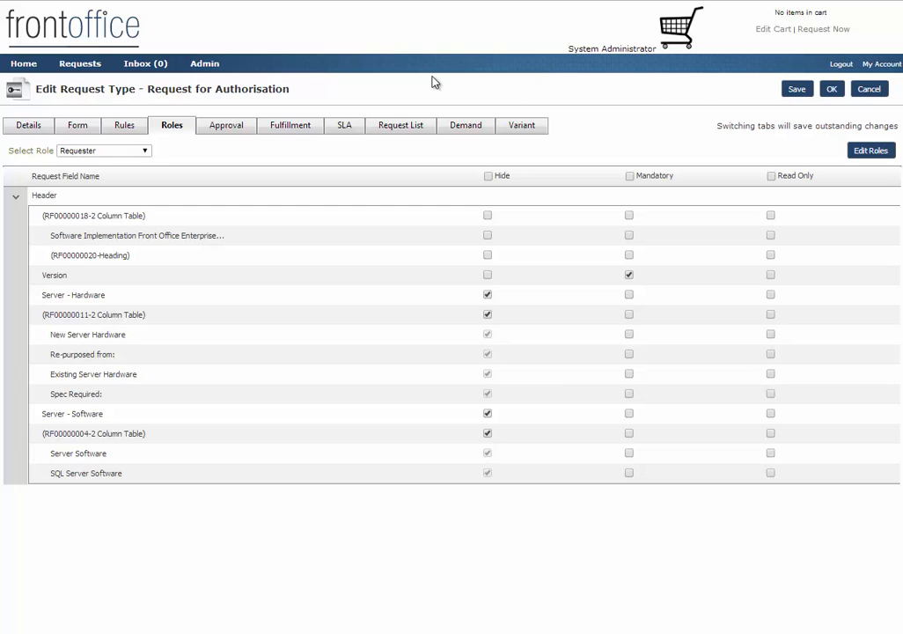
left_click(235, 133)
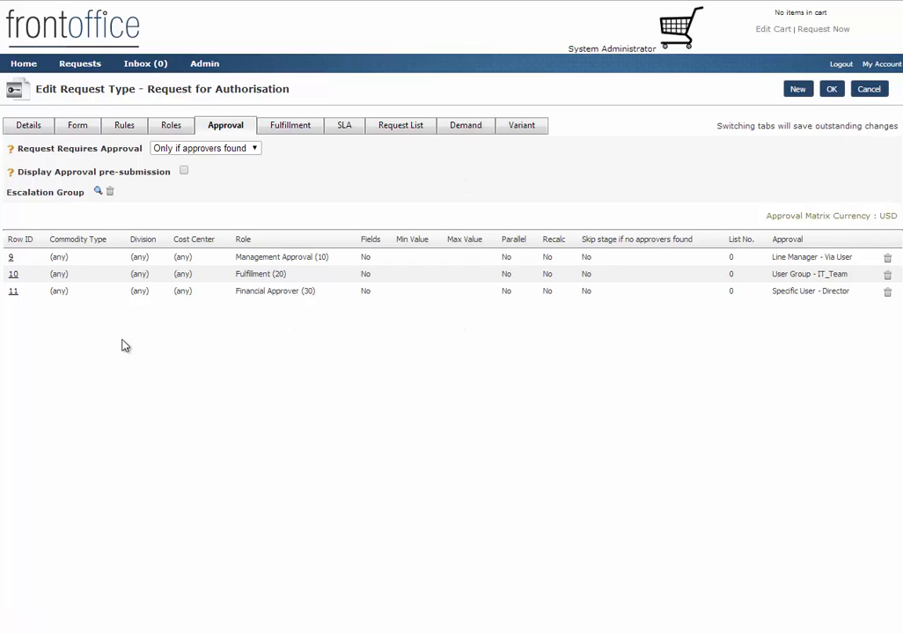
left_click(10, 257)
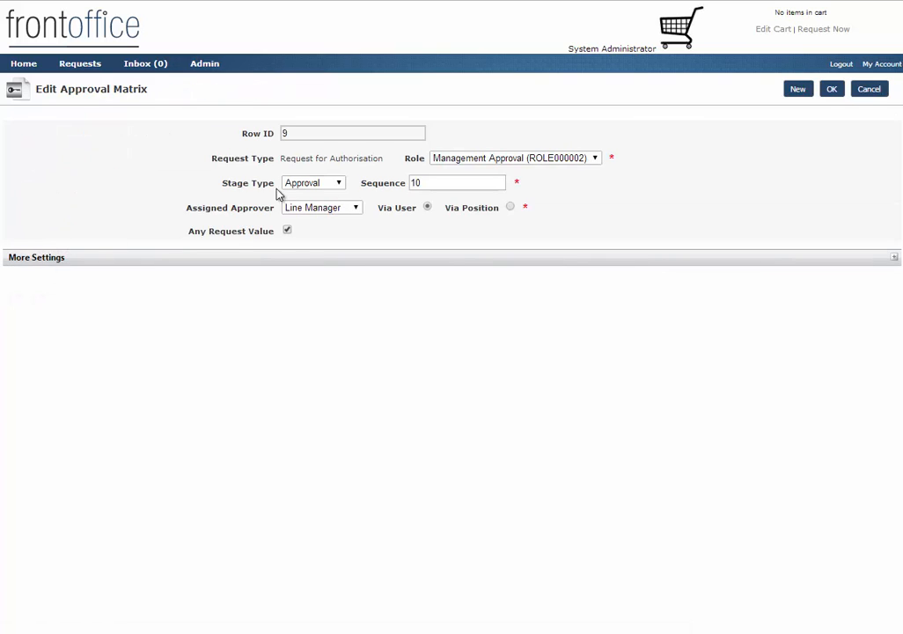
left_click(344, 182)
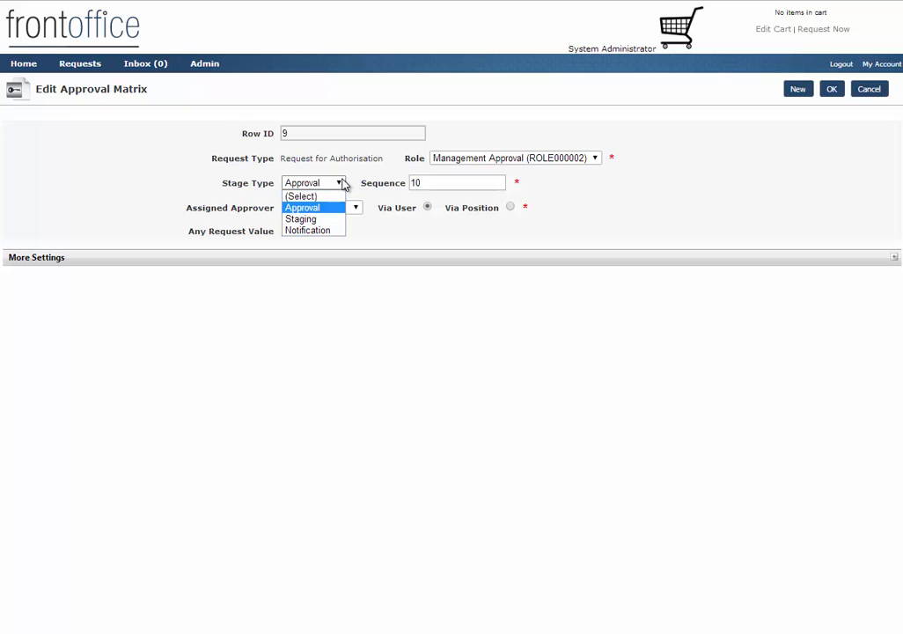
left_click(780, 222)
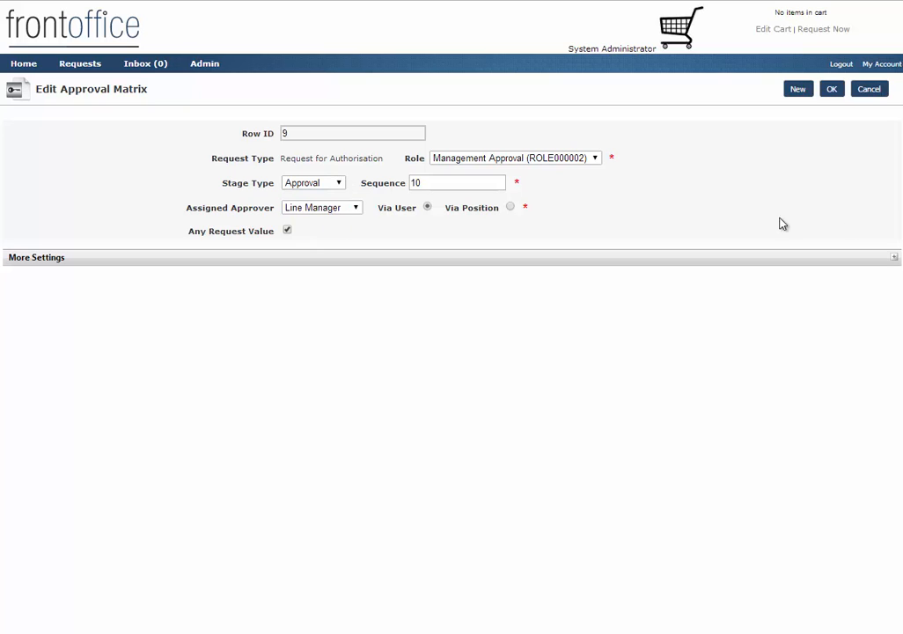
left_click(340, 186)
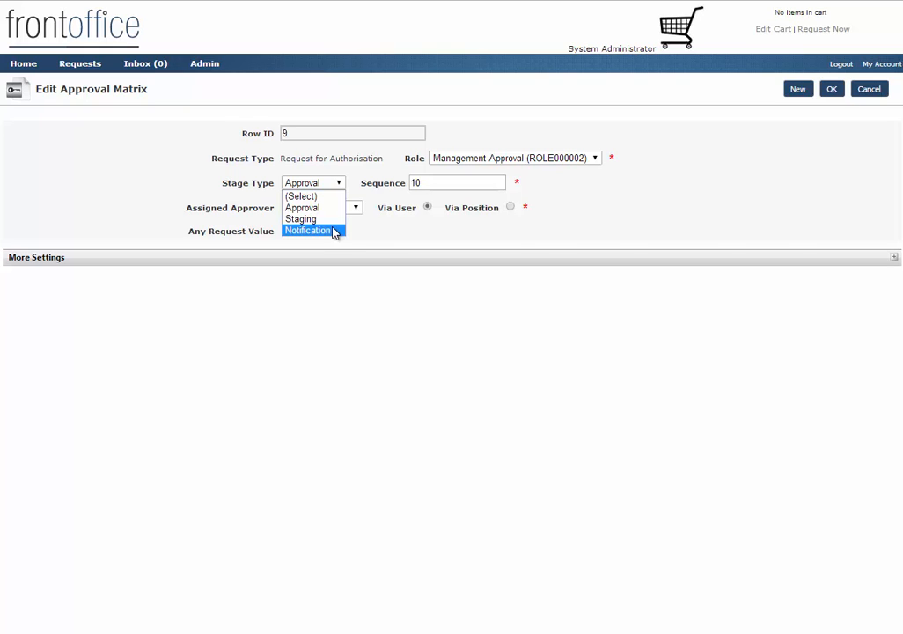
left_click(251, 173)
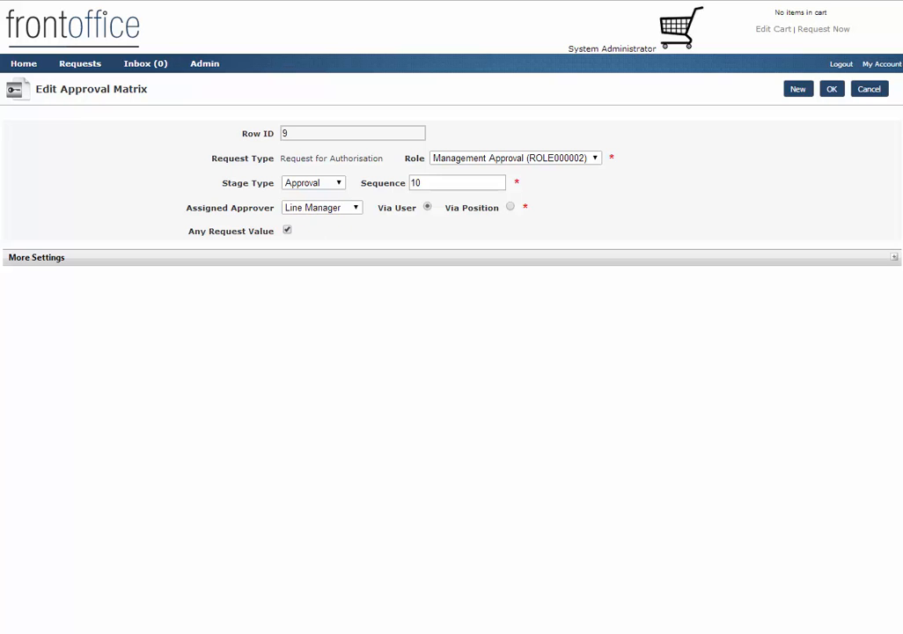
Check the Management Approval row's sequence, leave without saving, and reopen the row to view its assigned approver options
left_click_drag(447, 188, 399, 188)
left_click(869, 89)
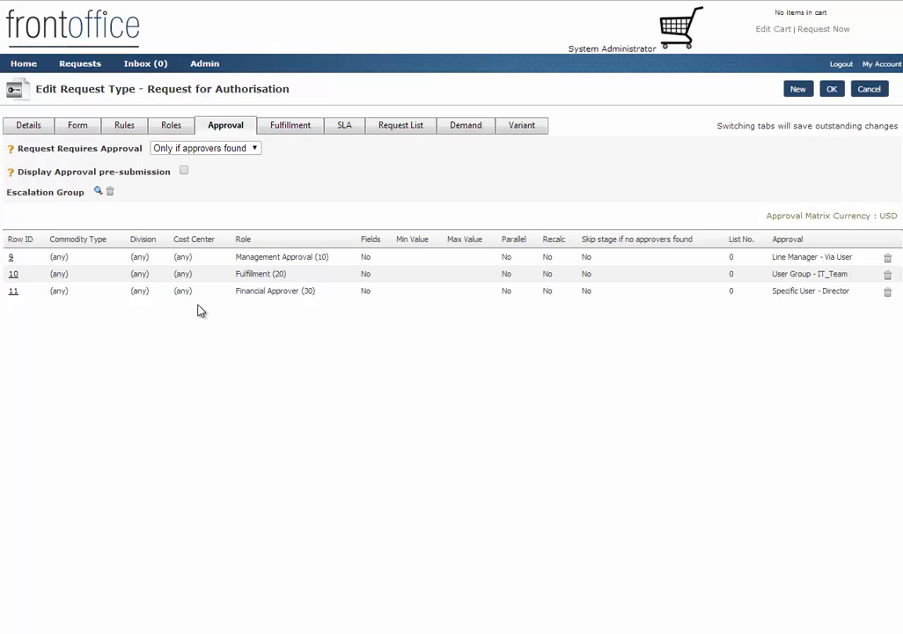
left_click(13, 259)
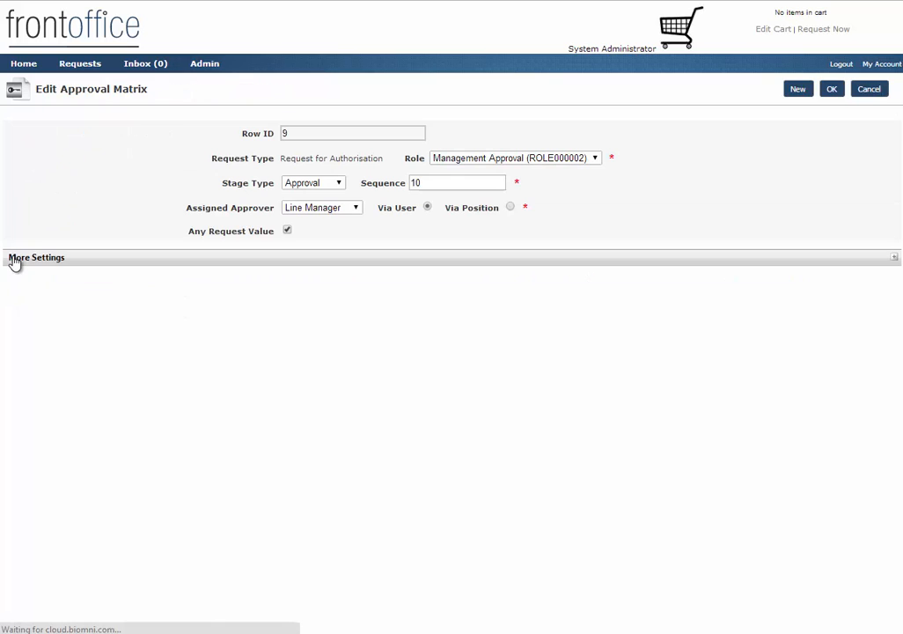
left_click(357, 209)
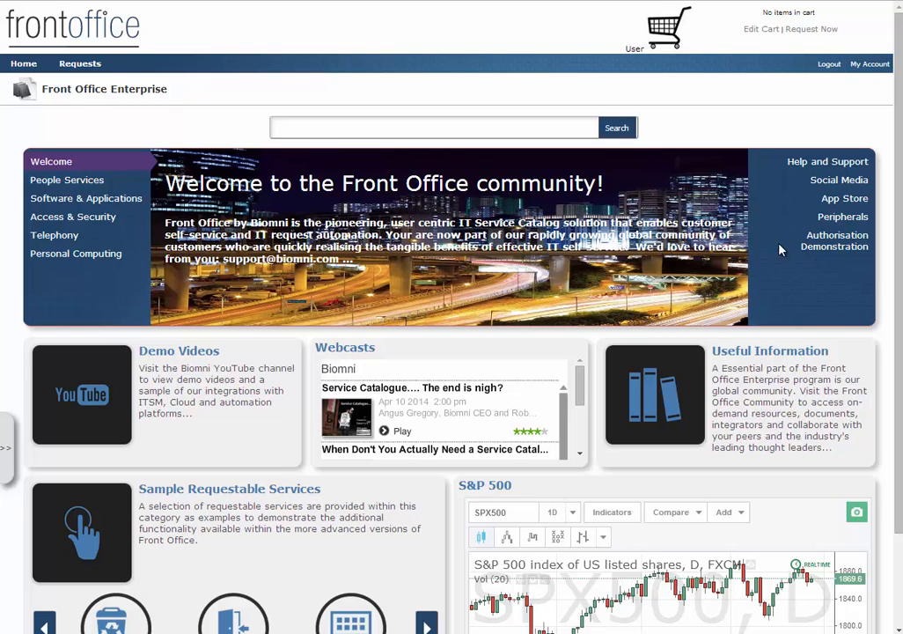
As the requester, open the FrontOffice Install service under Authorisation Demonstration, keep version 8.1, and submit the request
left_click(818, 252)
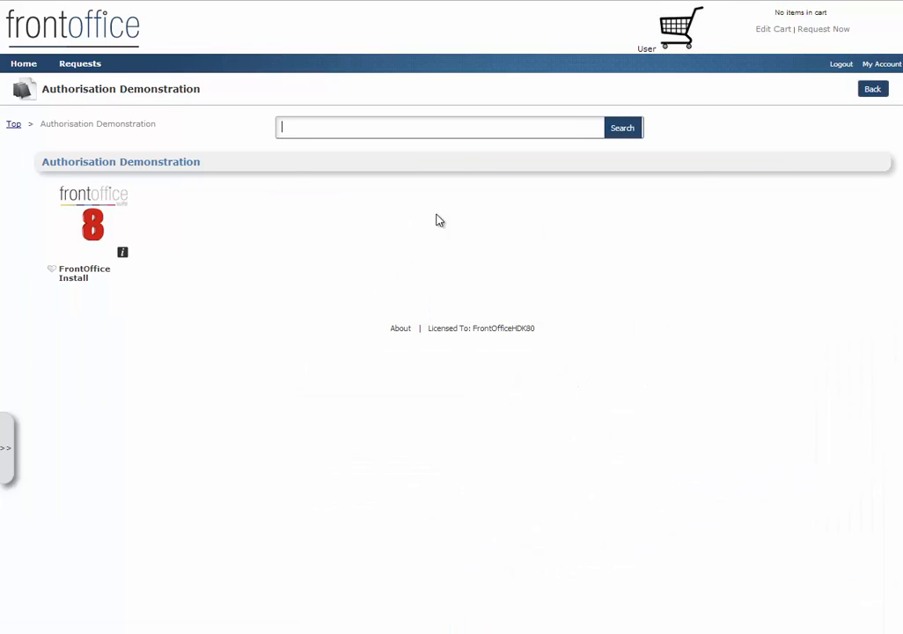
left_click(64, 228)
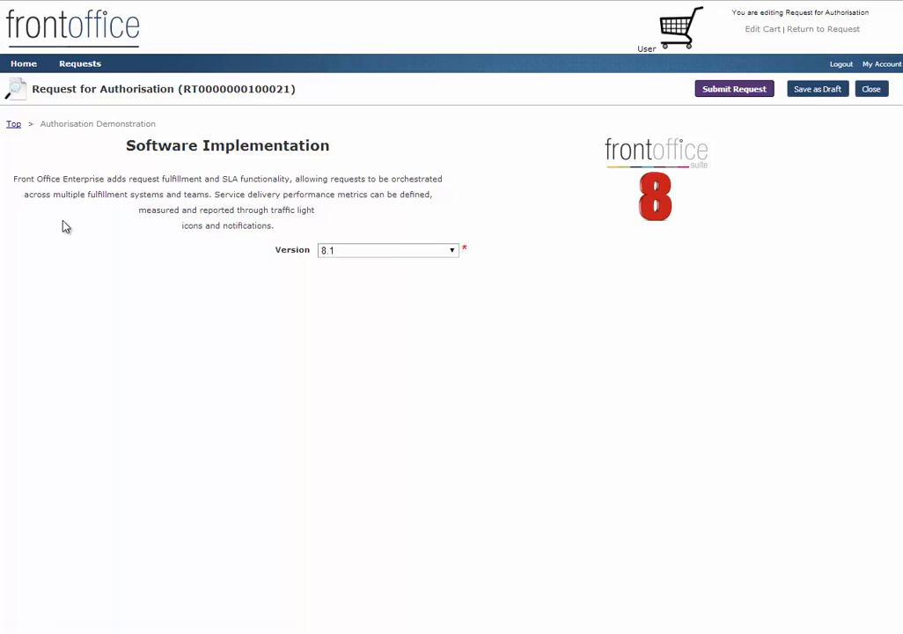
left_click(454, 252)
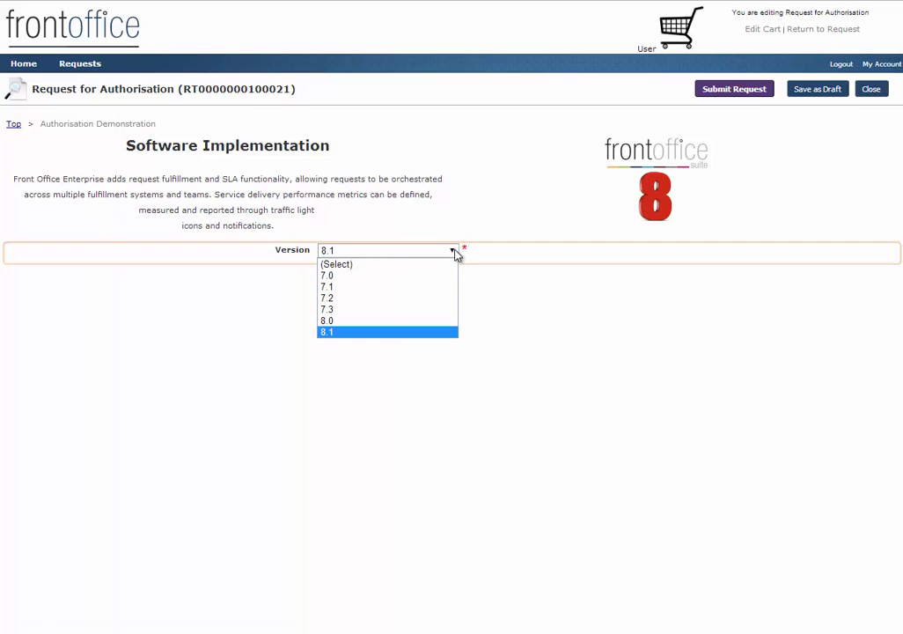
left_click(454, 253)
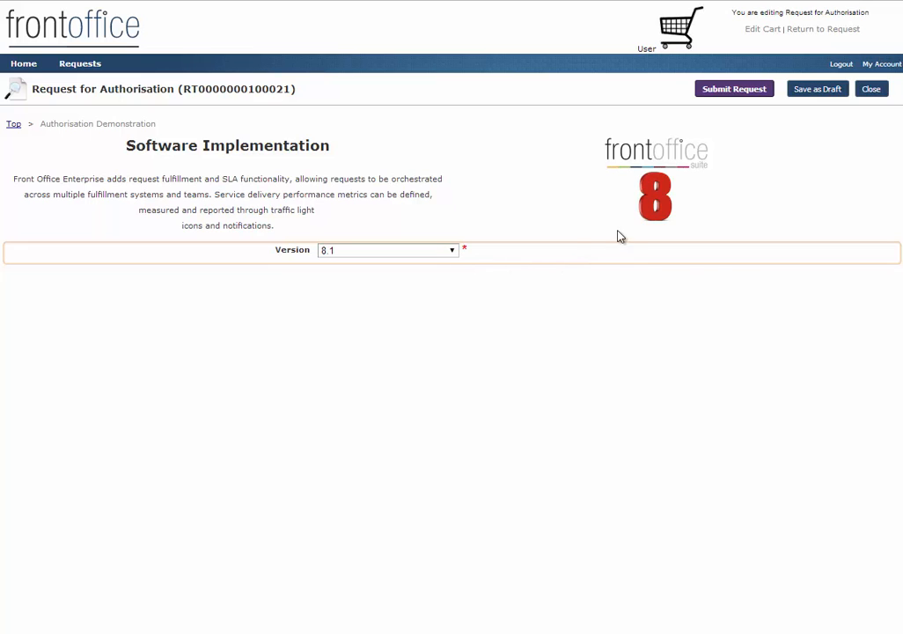
left_click(724, 93)
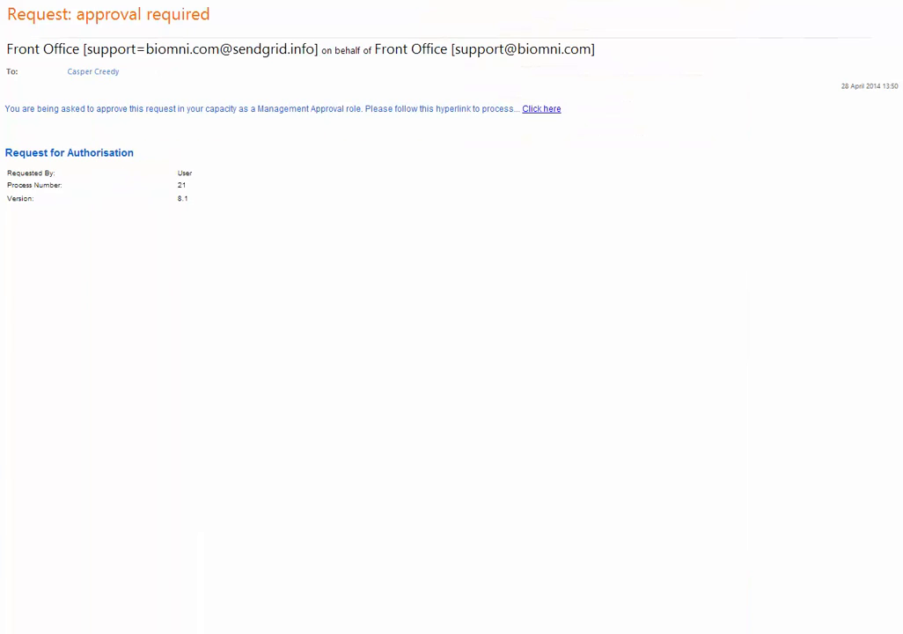
Follow the link in the approval notification e-mail and approve the Request for Authorisation as the line manager
left_click(546, 109)
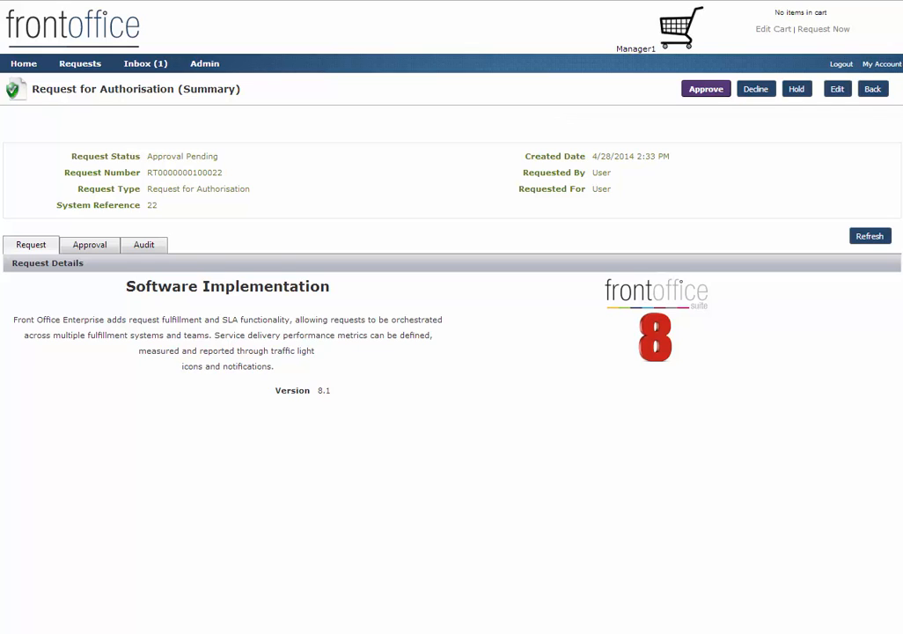
left_click(712, 96)
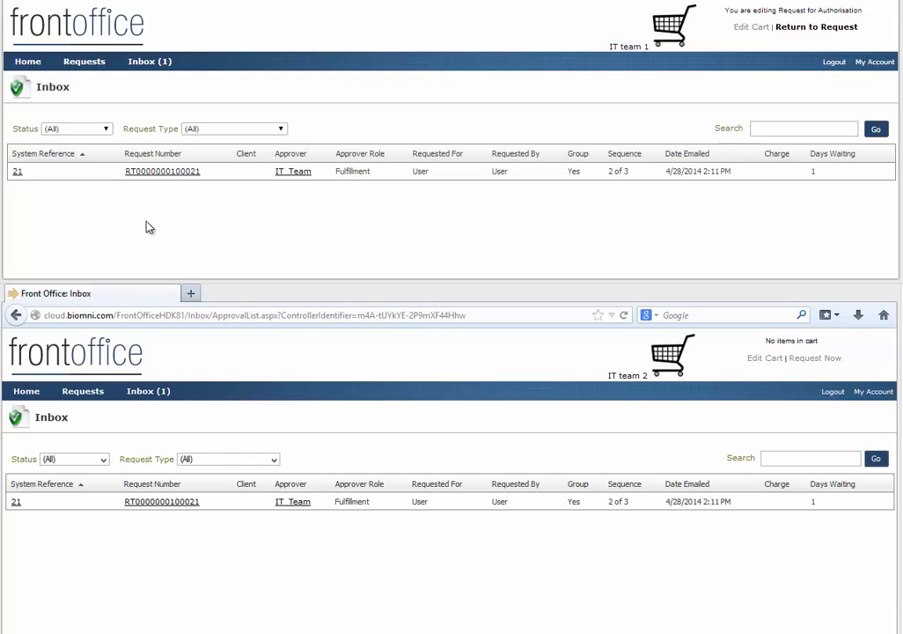
Open the same pending fulfillment request from both IT team members' inboxes, and maximize IT team 1's window
left_click(18, 173)
left_click(16, 503)
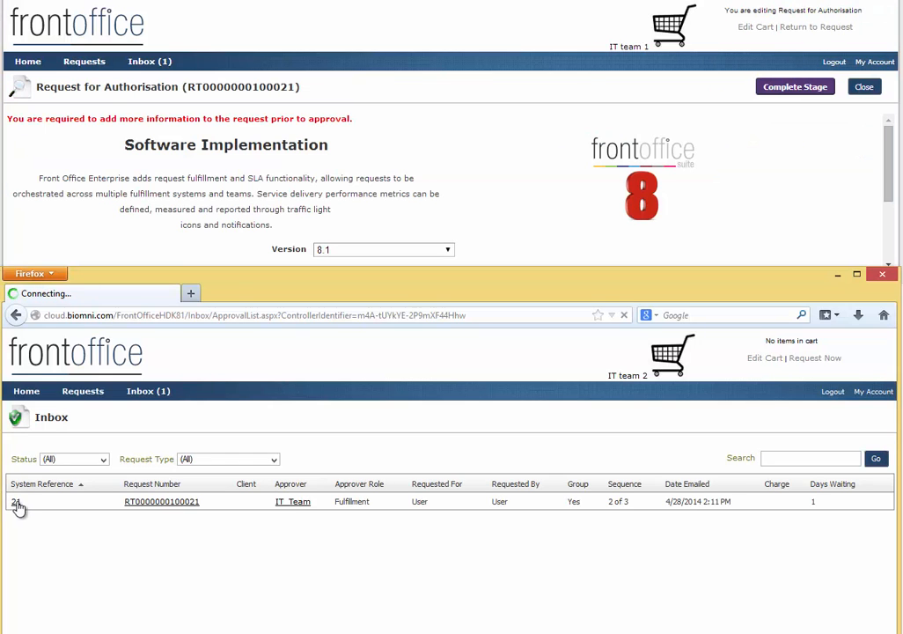
left_click(62, 230)
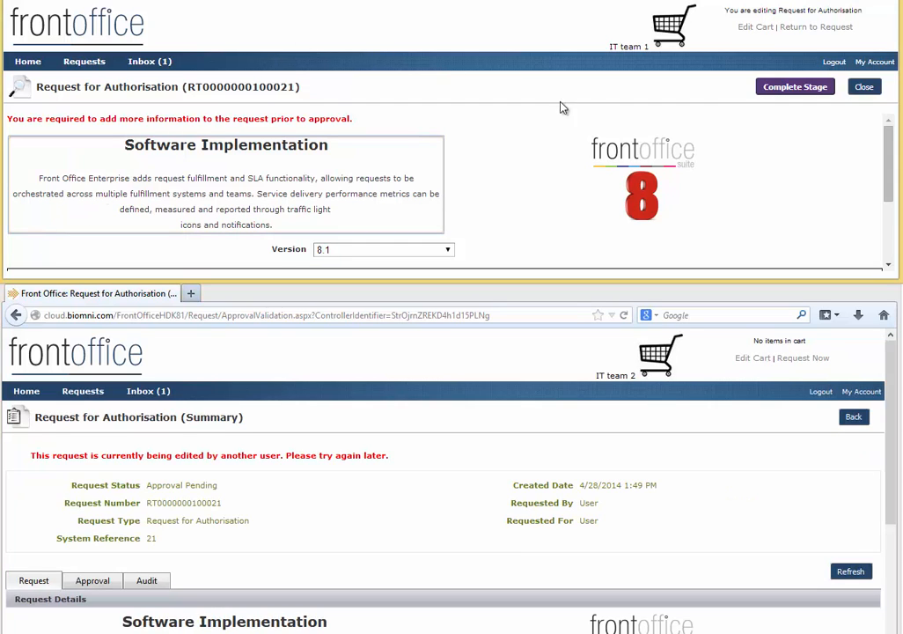
left_click(801, 155)
double_click(616, 2)
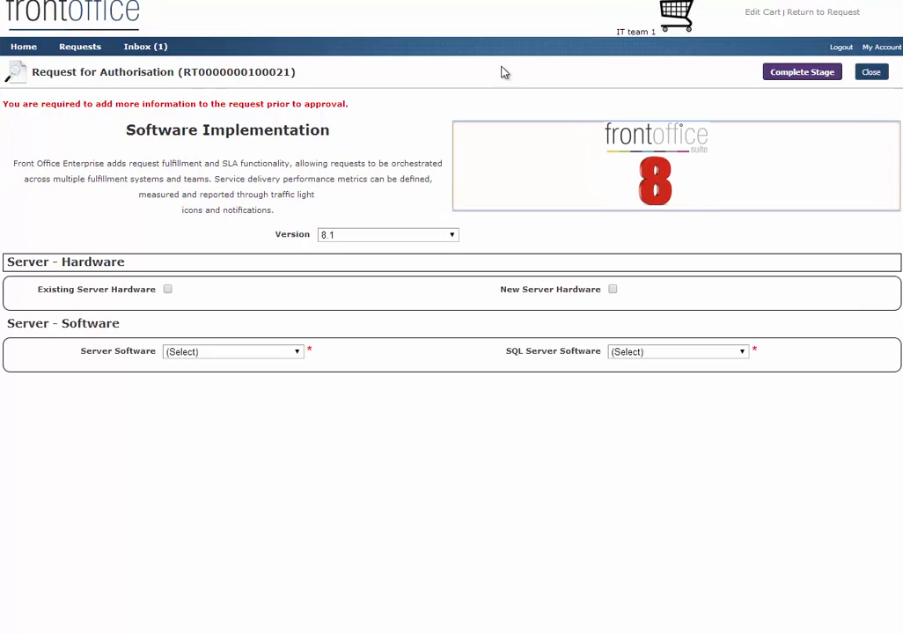
Mark the request as using existing server hardware and enter "repurposed from old instance" as its re-purposed source
left_click(167, 289)
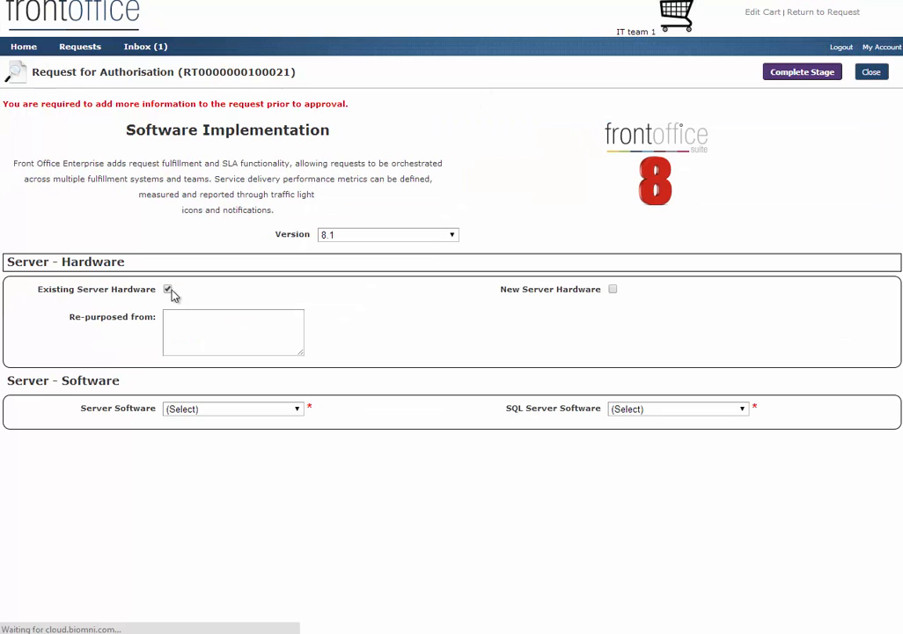
left_click(186, 327)
type("rep")
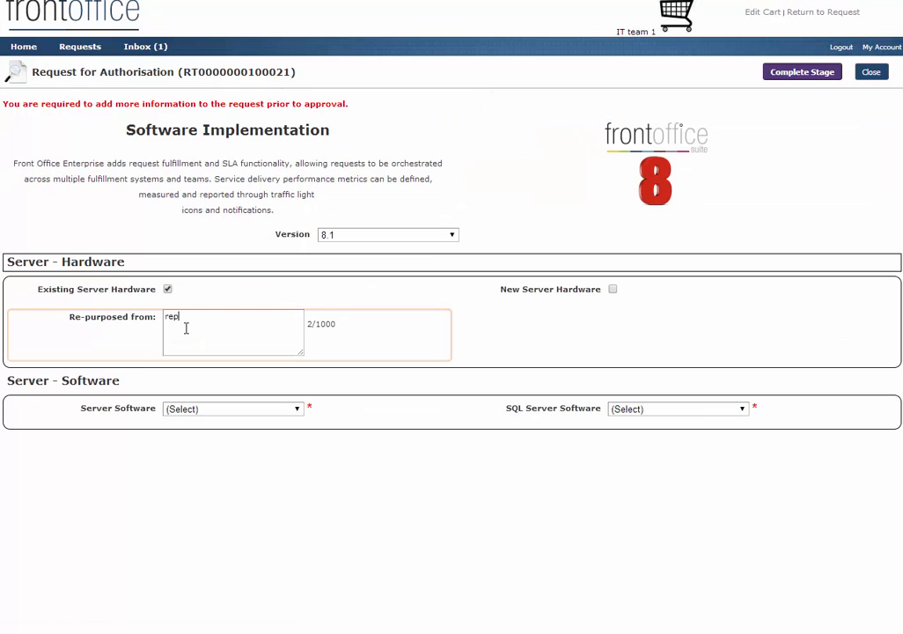
type("urposed from old instance")
Set Server Software to 2012, choose the SQL Server Software version, and complete the fulfillment stage
left_click(272, 408)
left_click(249, 441)
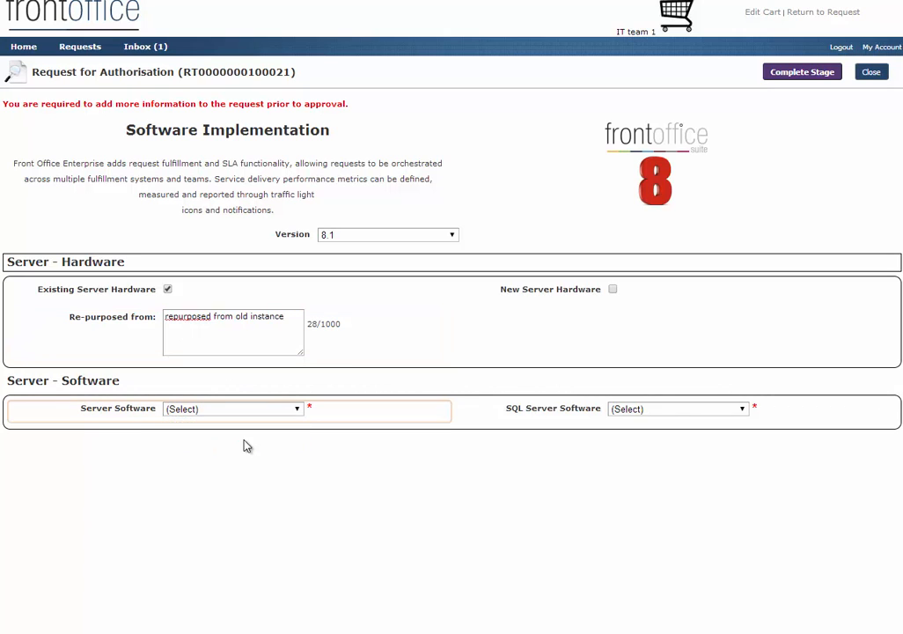
left_click(696, 410)
left_click(681, 445)
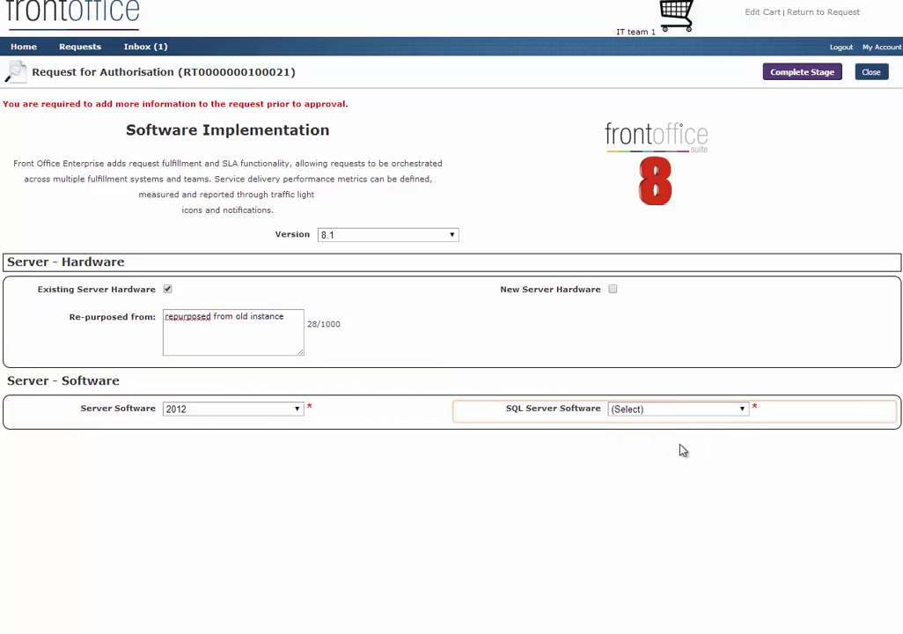
left_click(815, 74)
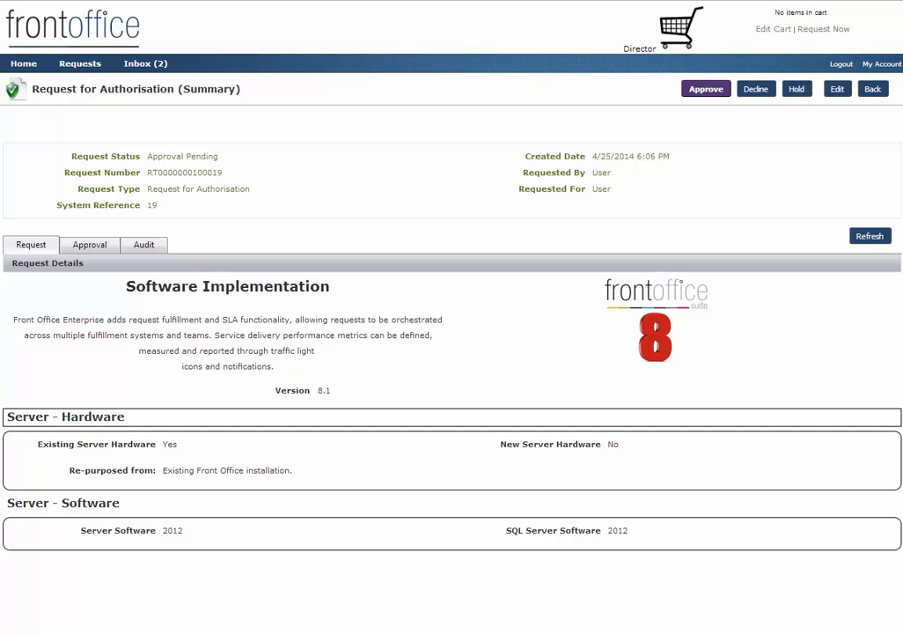
Approve the Request for Authorisation as the Director and return to the home page
left_click(707, 90)
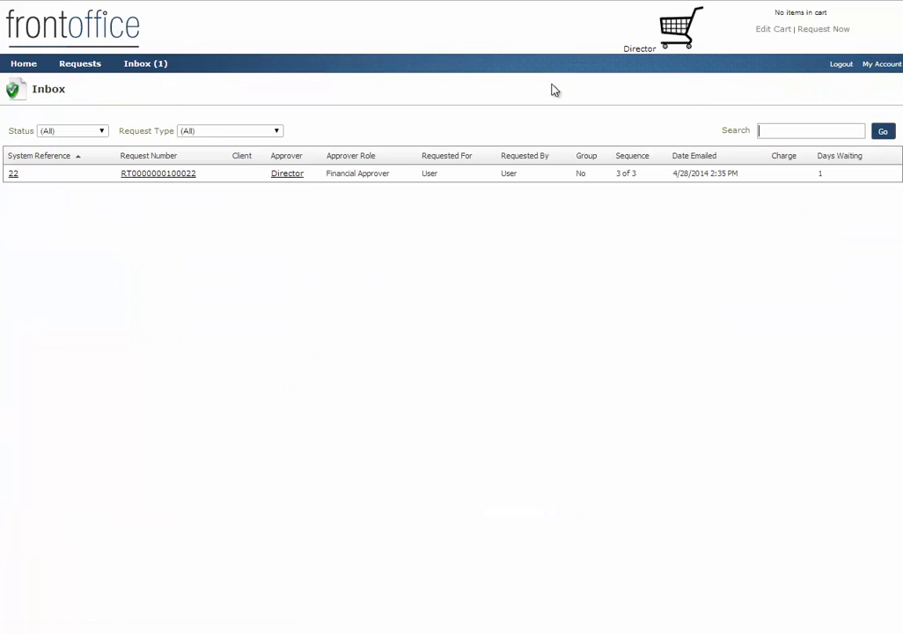
left_click(14, 65)
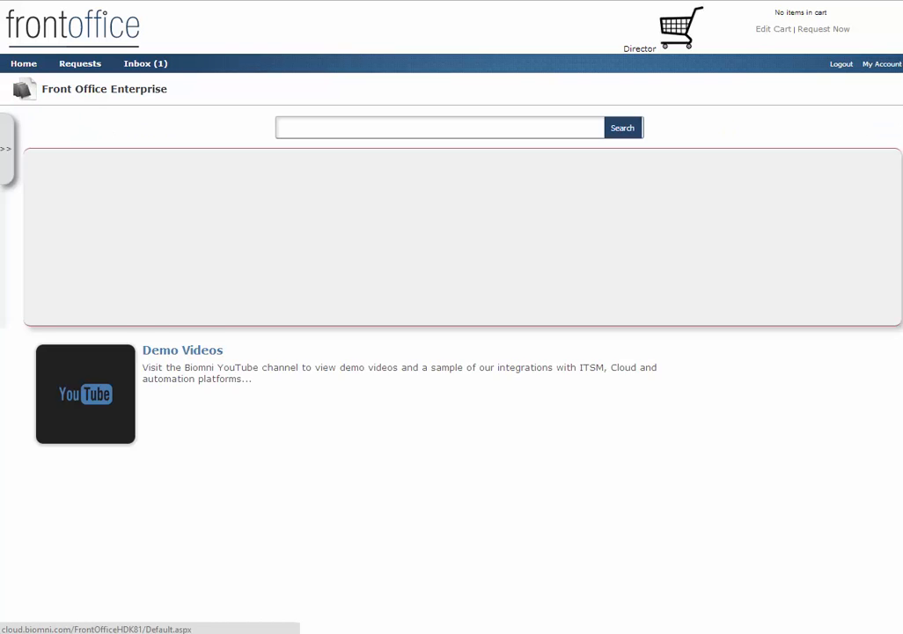